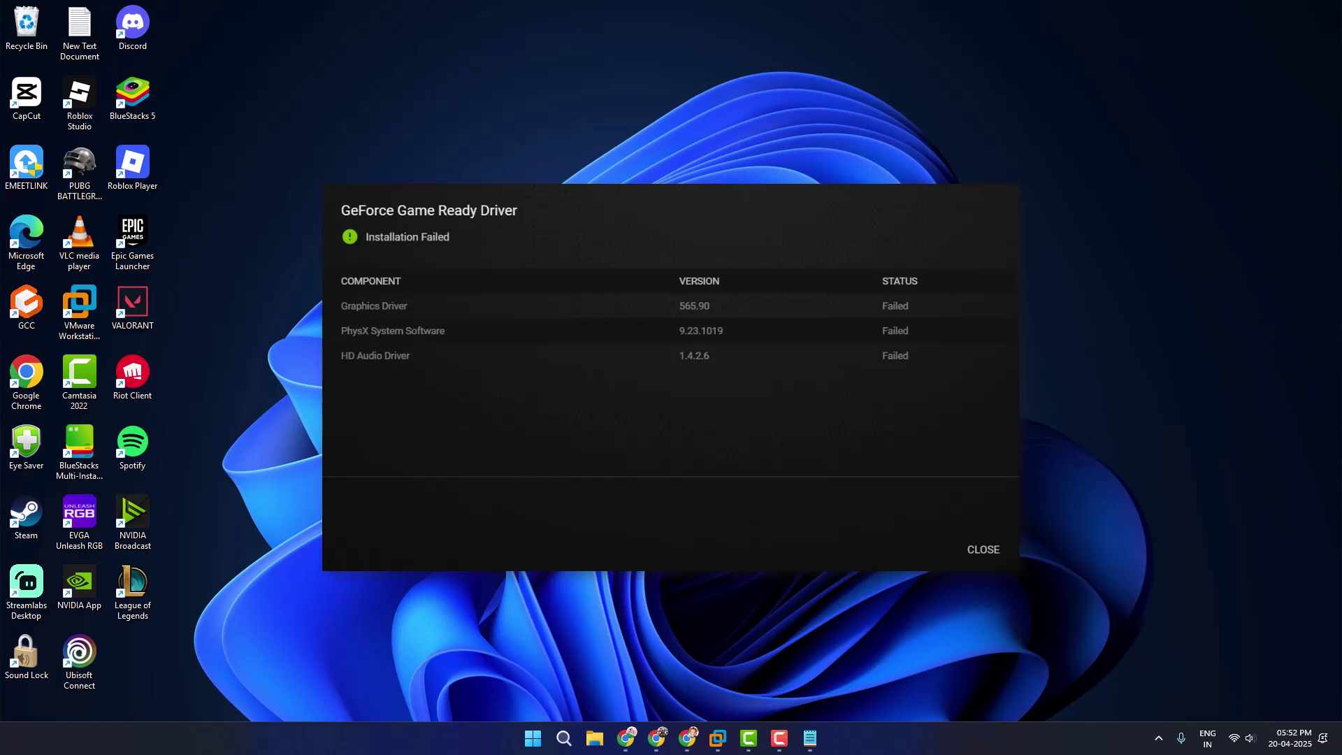
- Open Chrome and rerun the earlier 'nvidia driver download' Google search
left_click(627, 739)
left_click(566, 47)
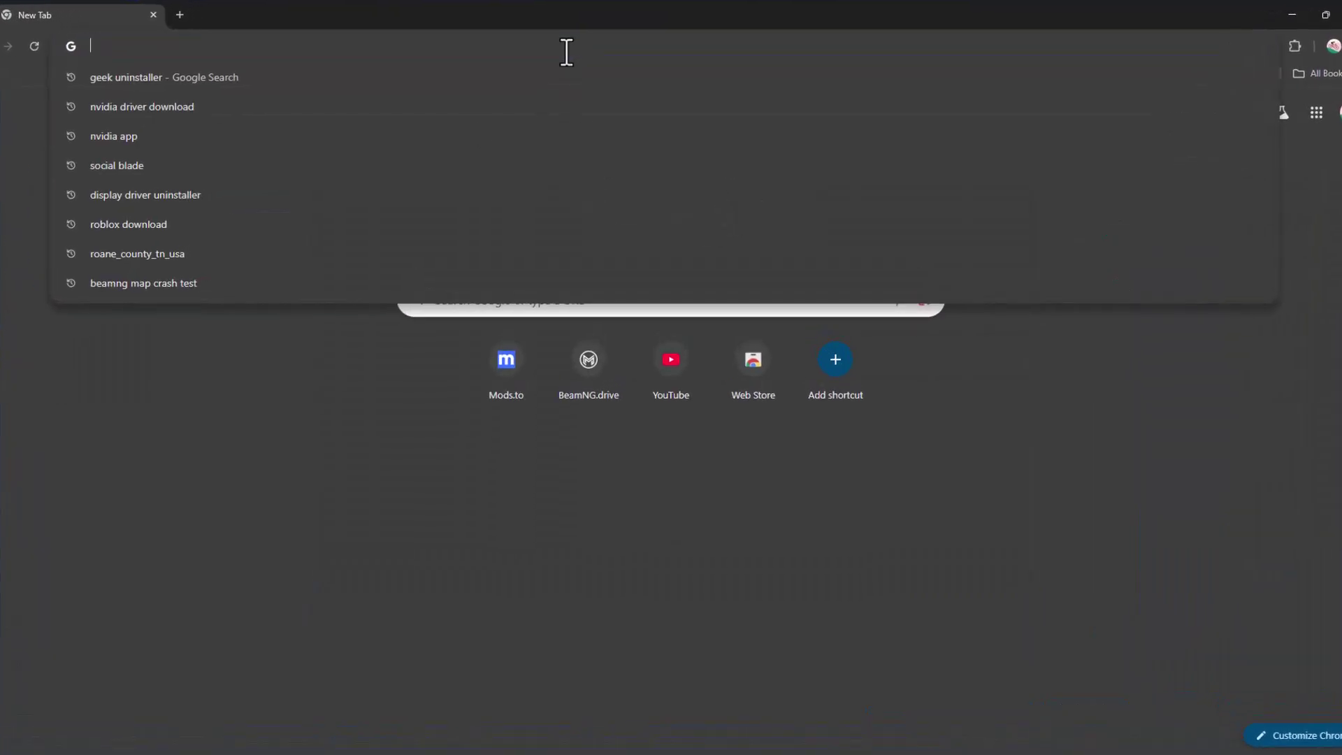
key("Down")
key("Down")
key("Return")
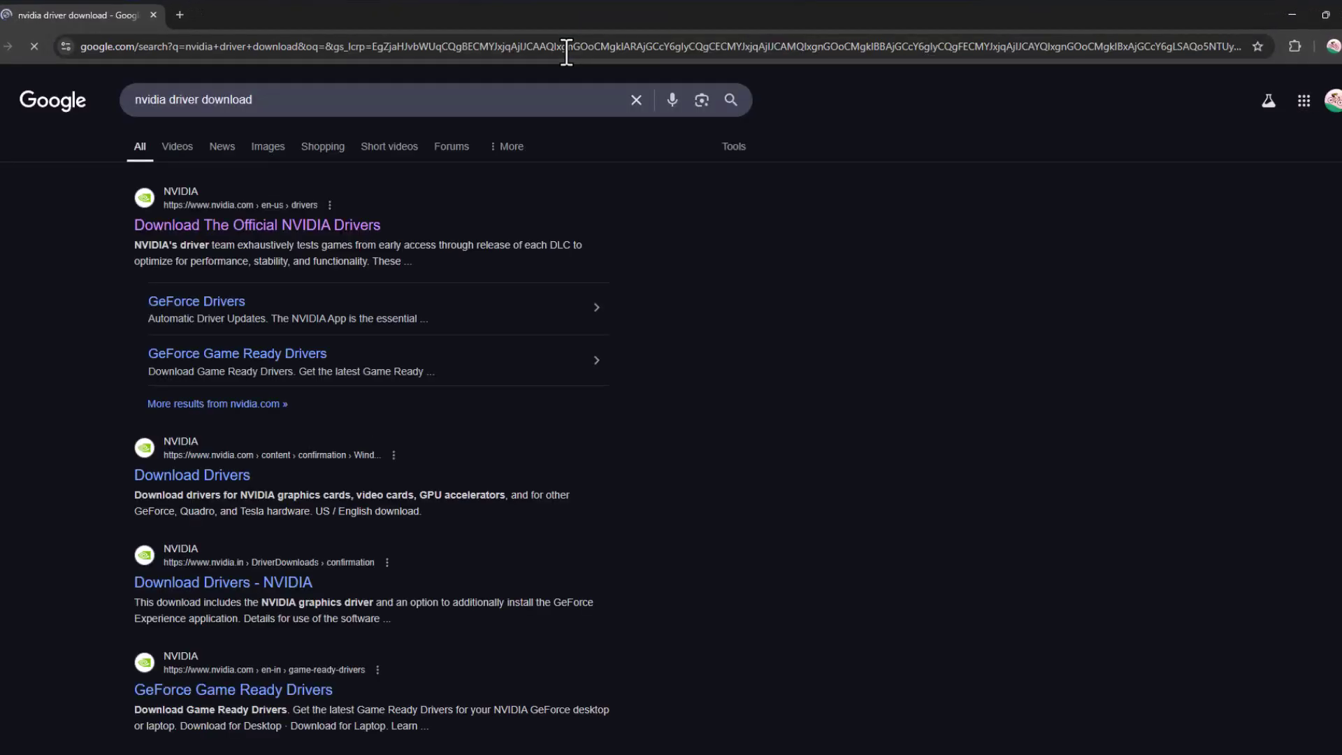
- Open the official NVIDIA drivers page and choose GeForce, GeForce RTX 50 Series
left_click(311, 225)
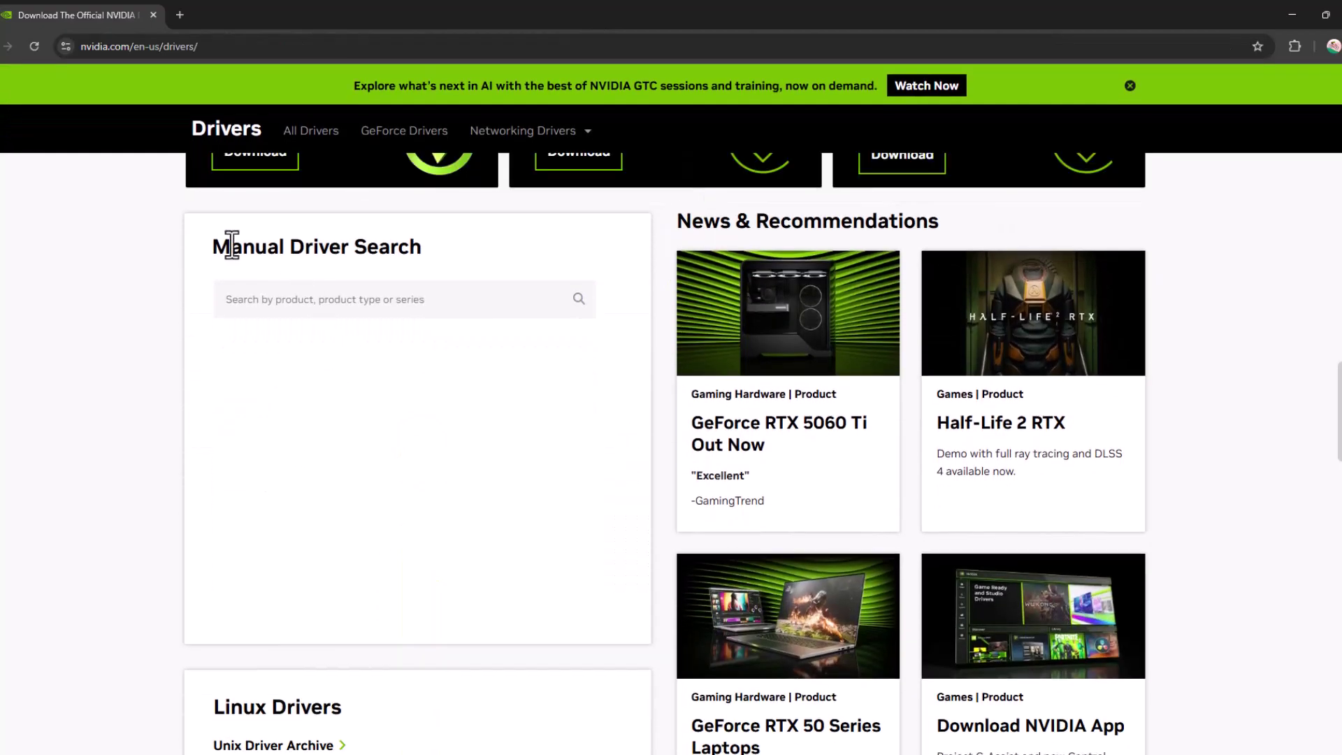
triple_click(461, 255)
left_click(404, 351)
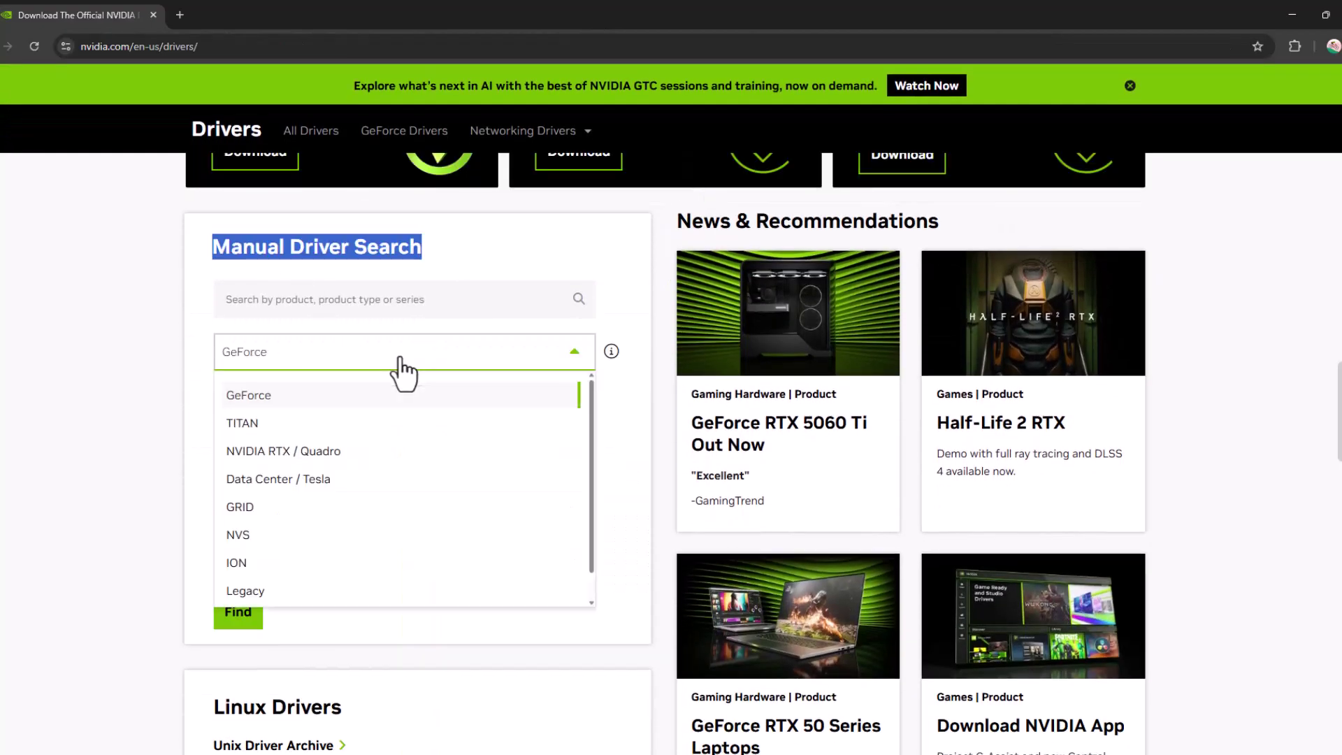
left_click(263, 397)
left_click(332, 410)
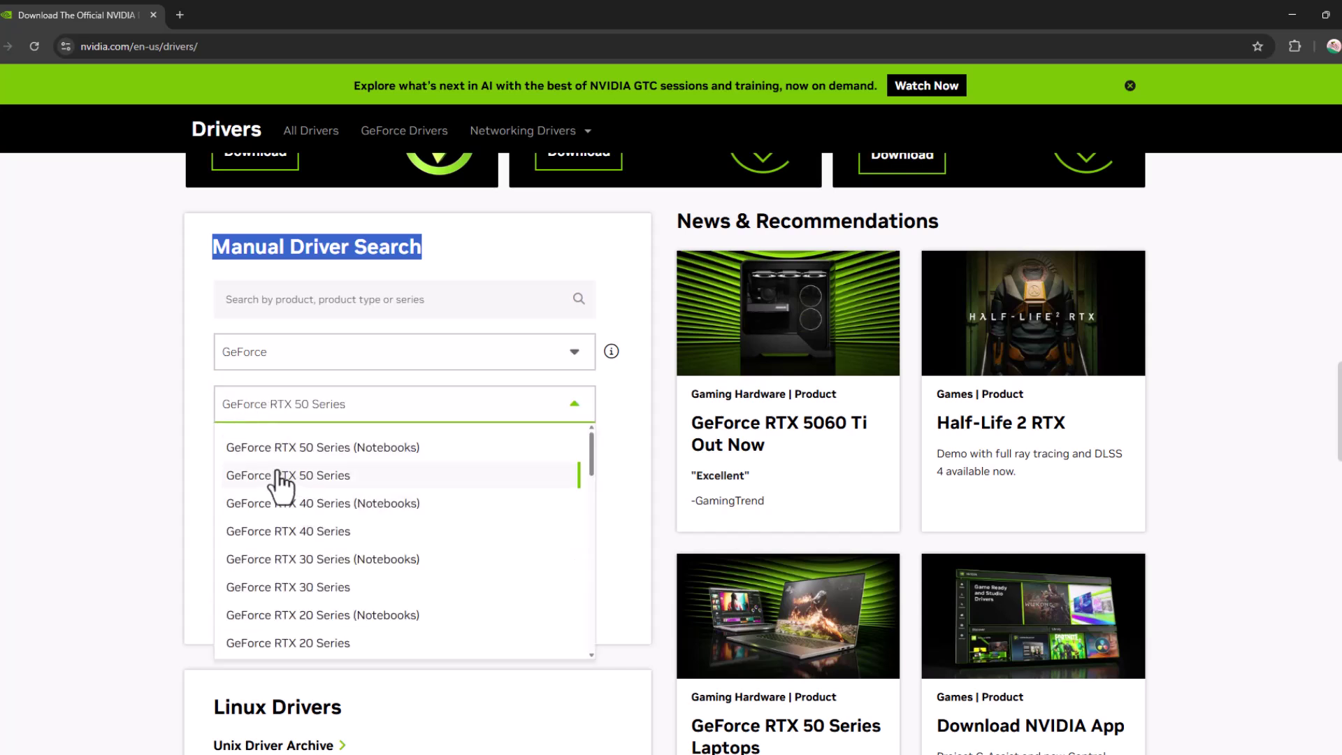
left_click(357, 481)
- Select NVIDIA GeForce RTX 5080, Windows 11 and English (US), then search for drivers
left_click(288, 456)
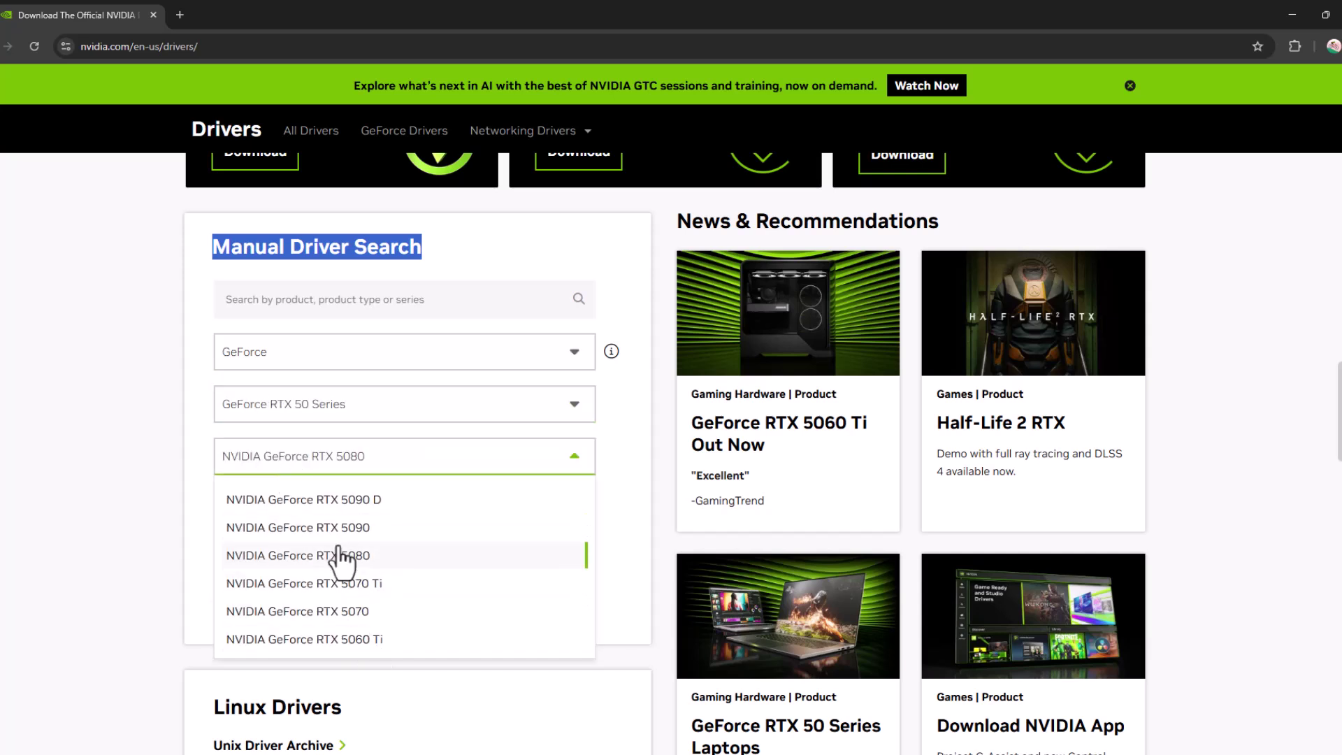
left_click(297, 556)
left_click(252, 507)
left_click(283, 608)
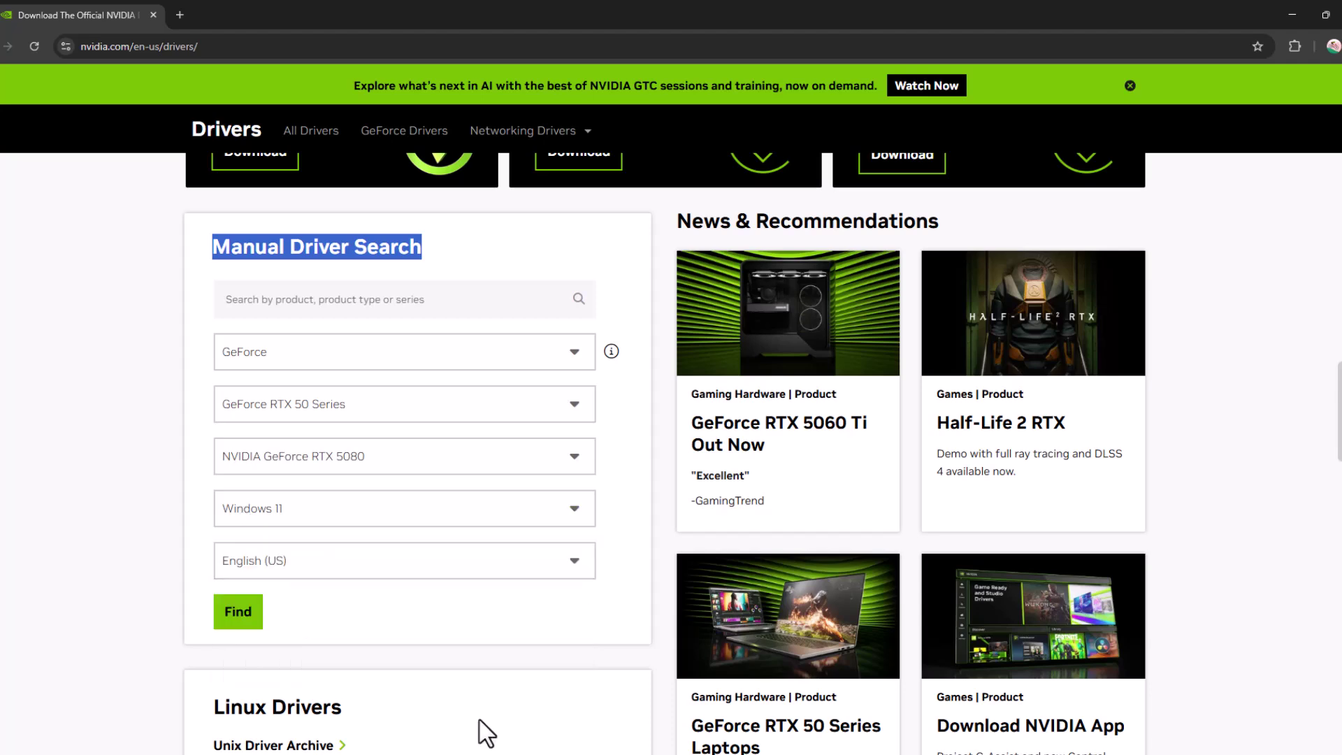
left_click(283, 566)
left_click(237, 611)
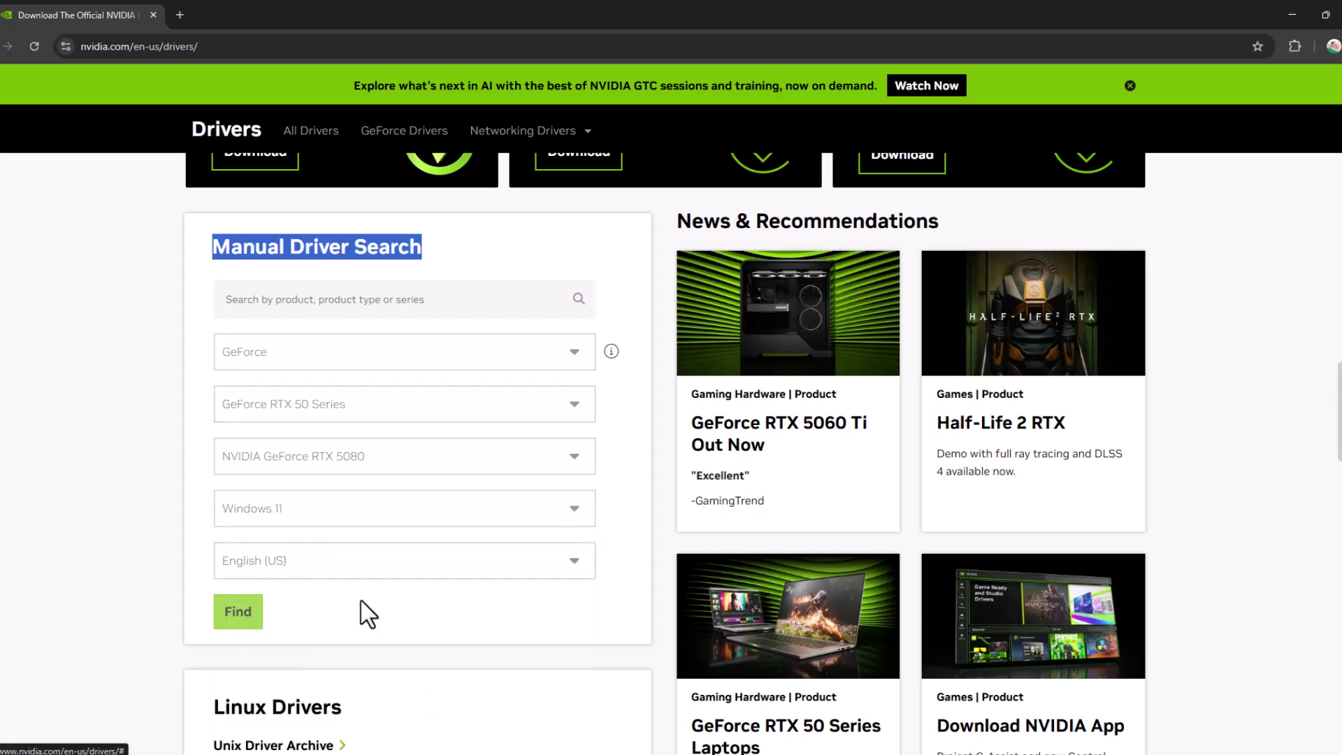
scroll(440, 378, "down", 5)
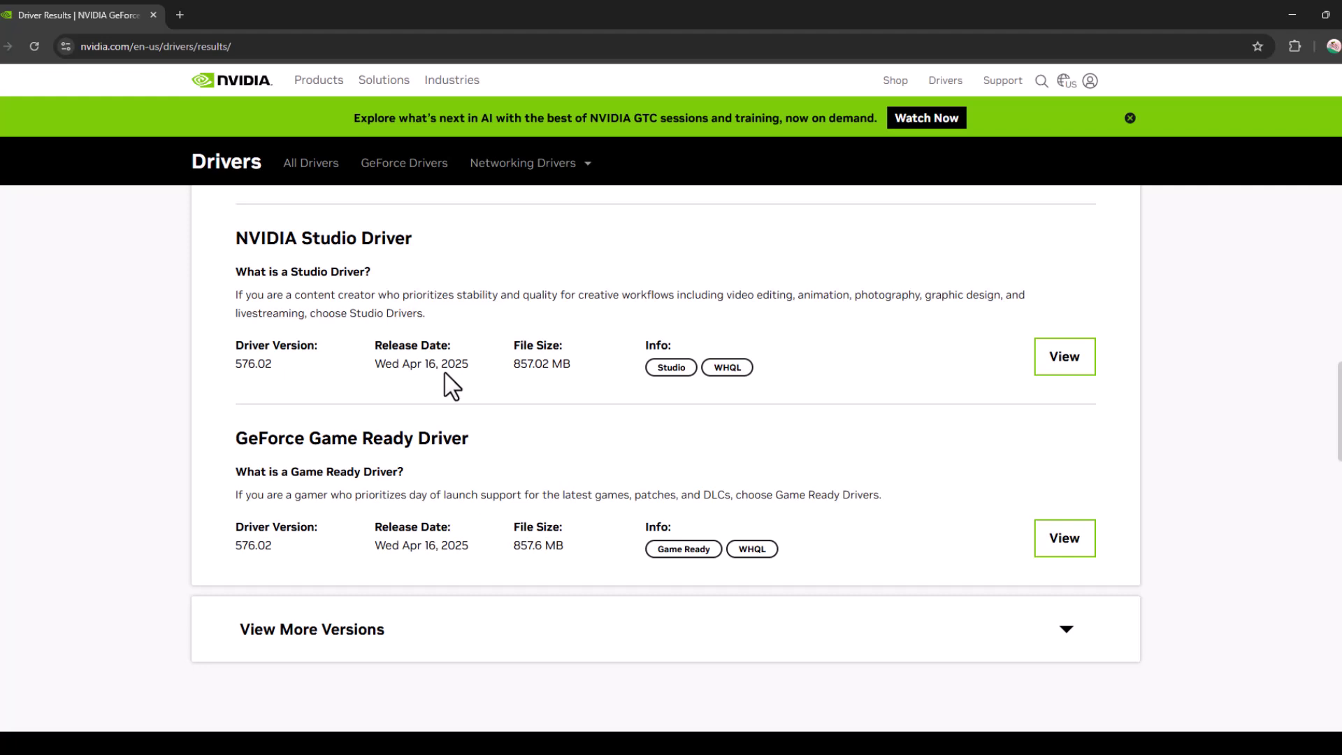
scroll(462, 367, "down", 2)
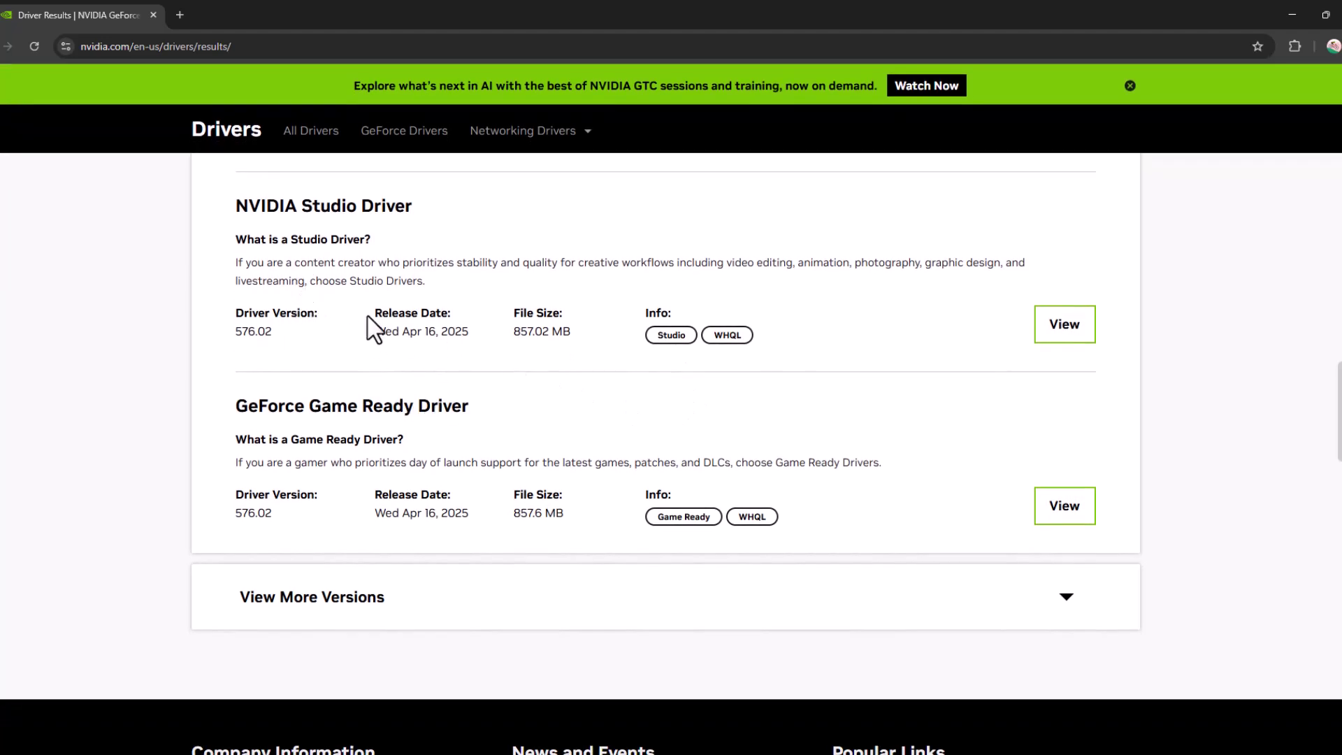
- Highlight and compare the NVIDIA Studio and Game Ready 576.02 driver descriptions
left_click_drag(370, 239, 235, 239)
triple_click(328, 205)
triple_click(325, 406)
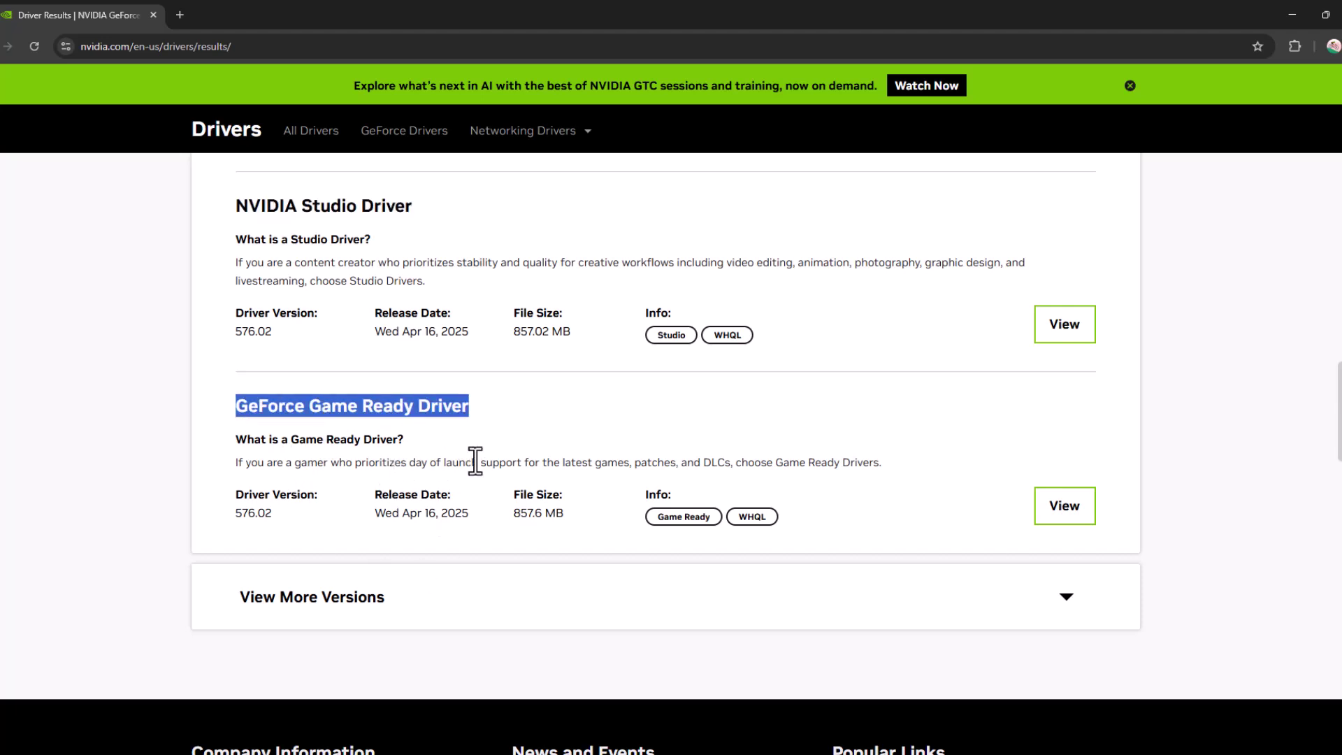
left_click_drag(535, 462, 879, 470)
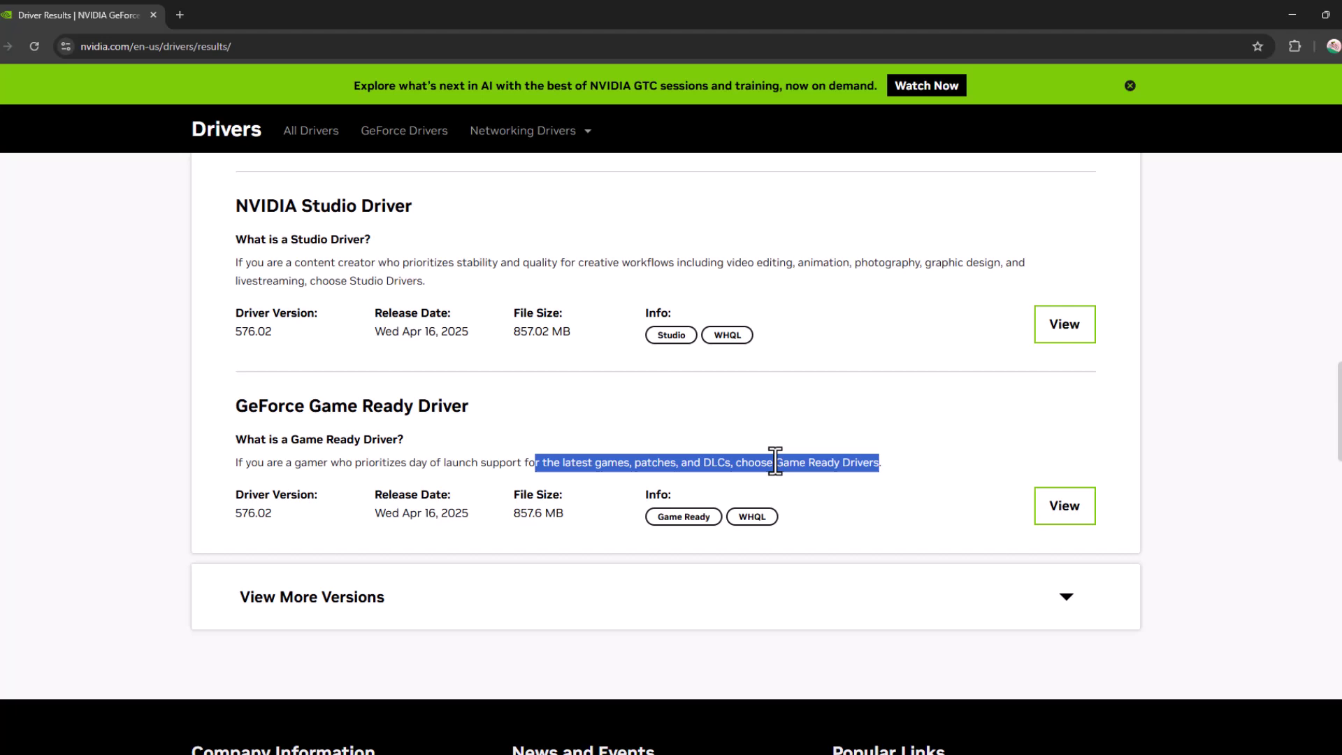
left_click(782, 257)
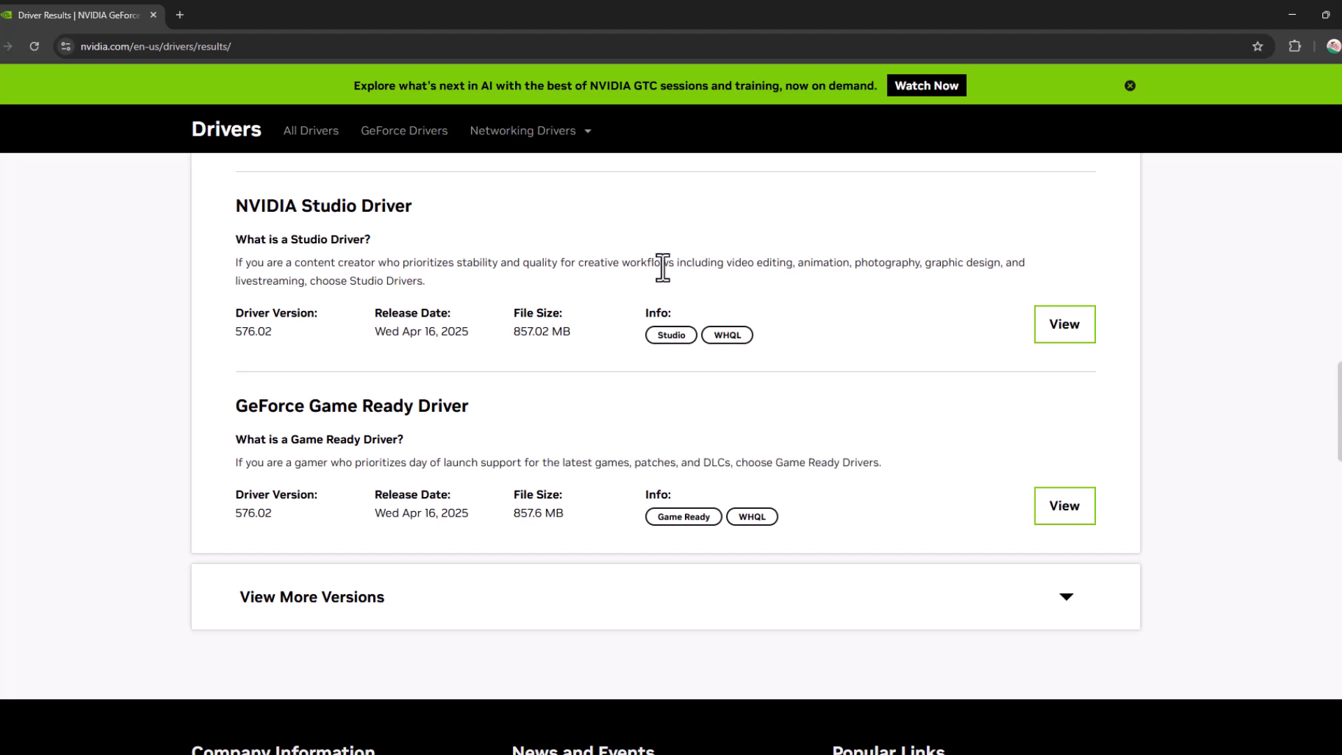
left_click_drag(662, 269, 1033, 267)
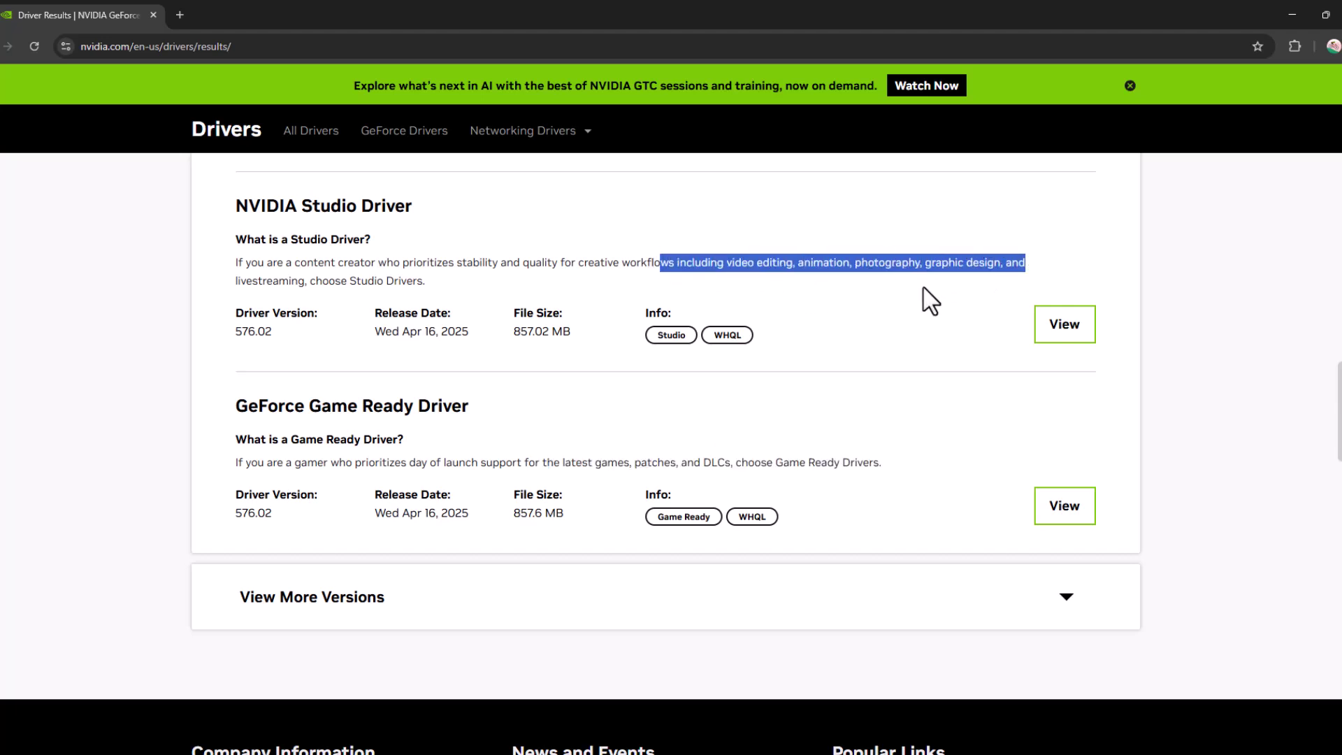
left_click(493, 467)
left_click_drag(235, 491, 365, 464)
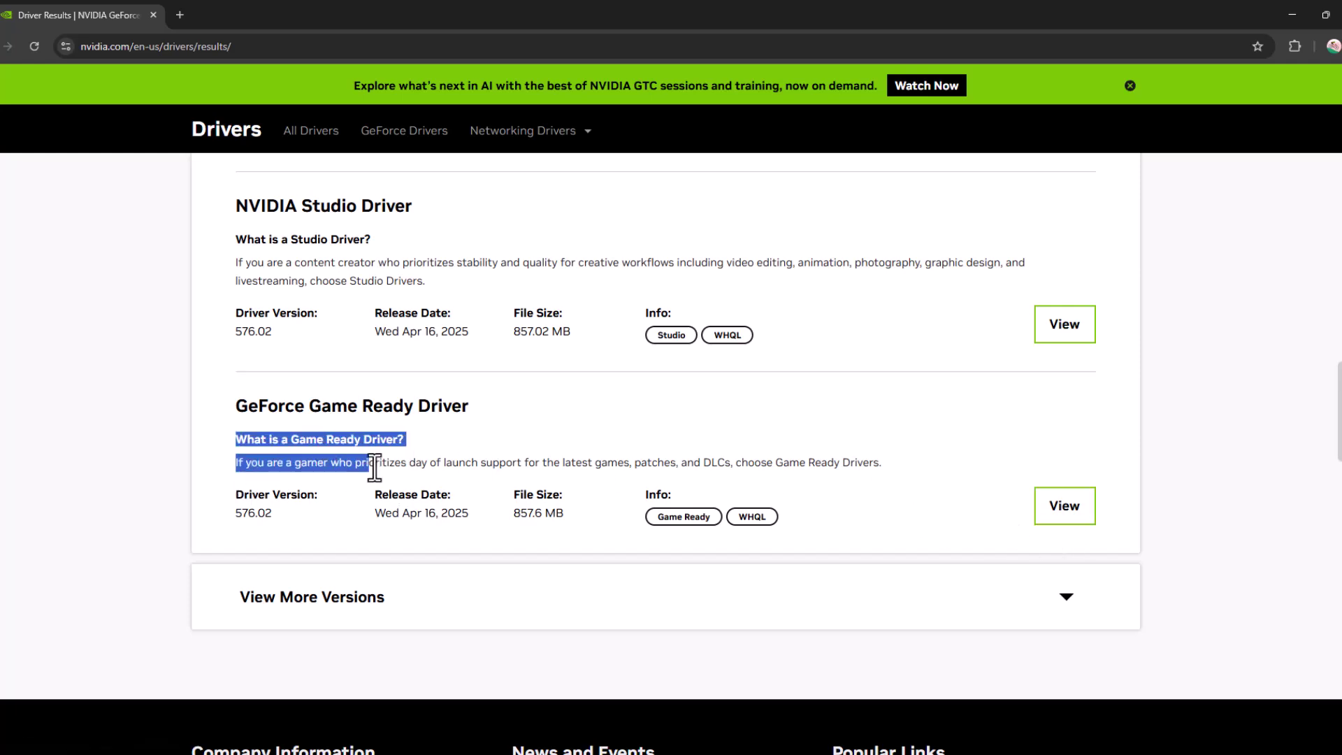
- Download the GeForce Game Ready Driver 576.02 installer from its details page
triple_click(375, 469)
left_click(1065, 506)
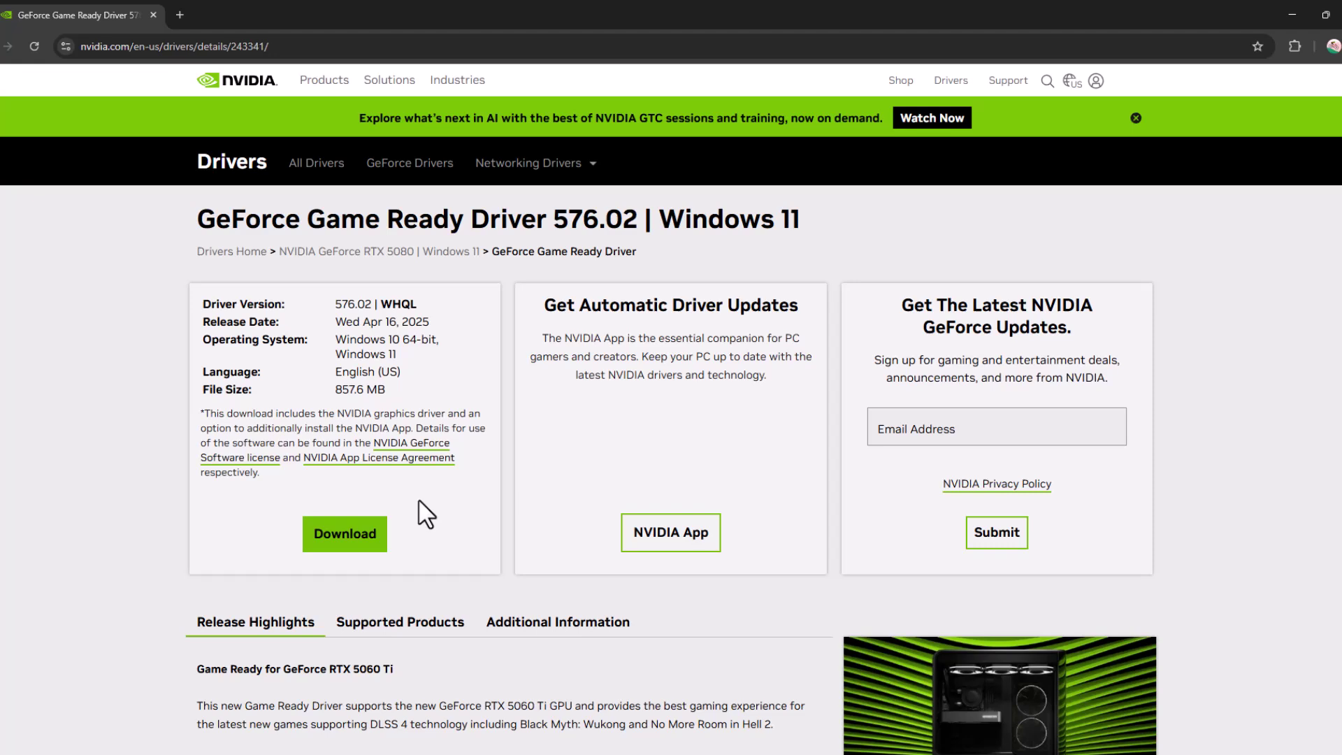
left_click(344, 533)
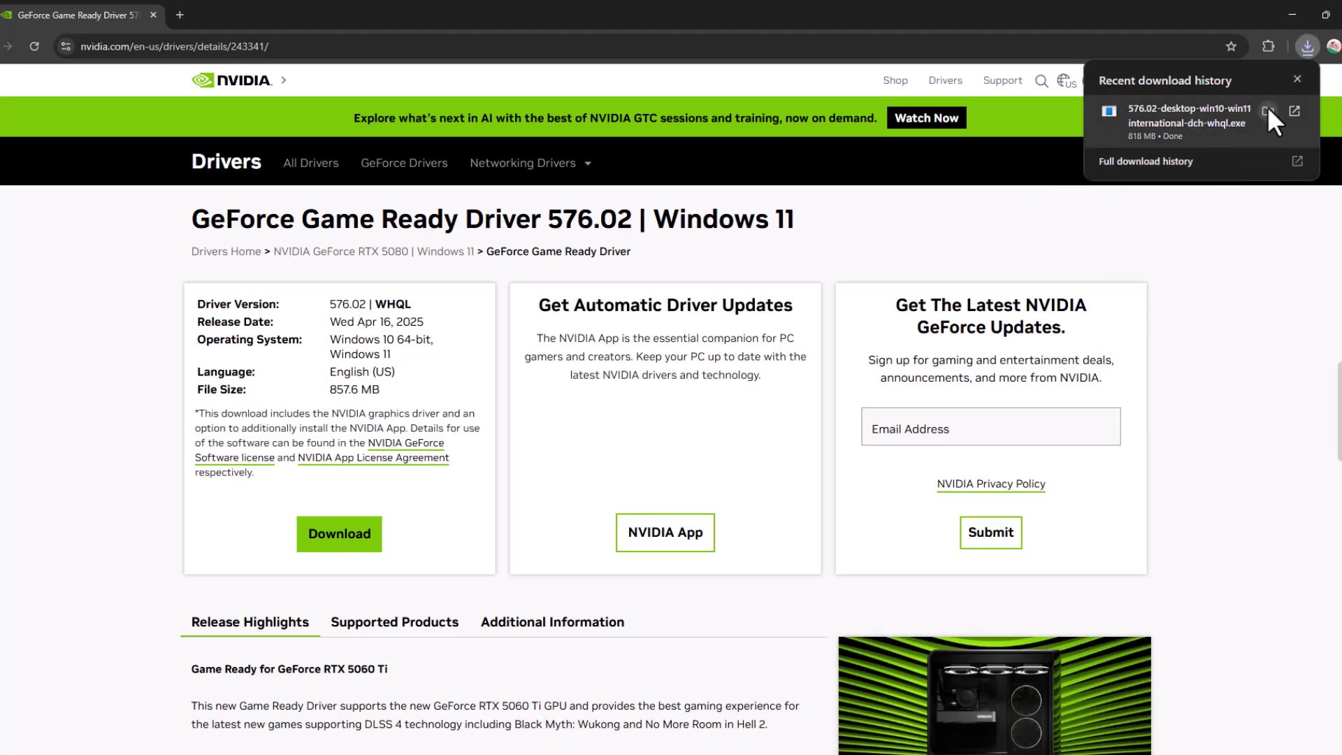
- Run the downloaded installer as administrator from its Downloads folder
left_click(1269, 108)
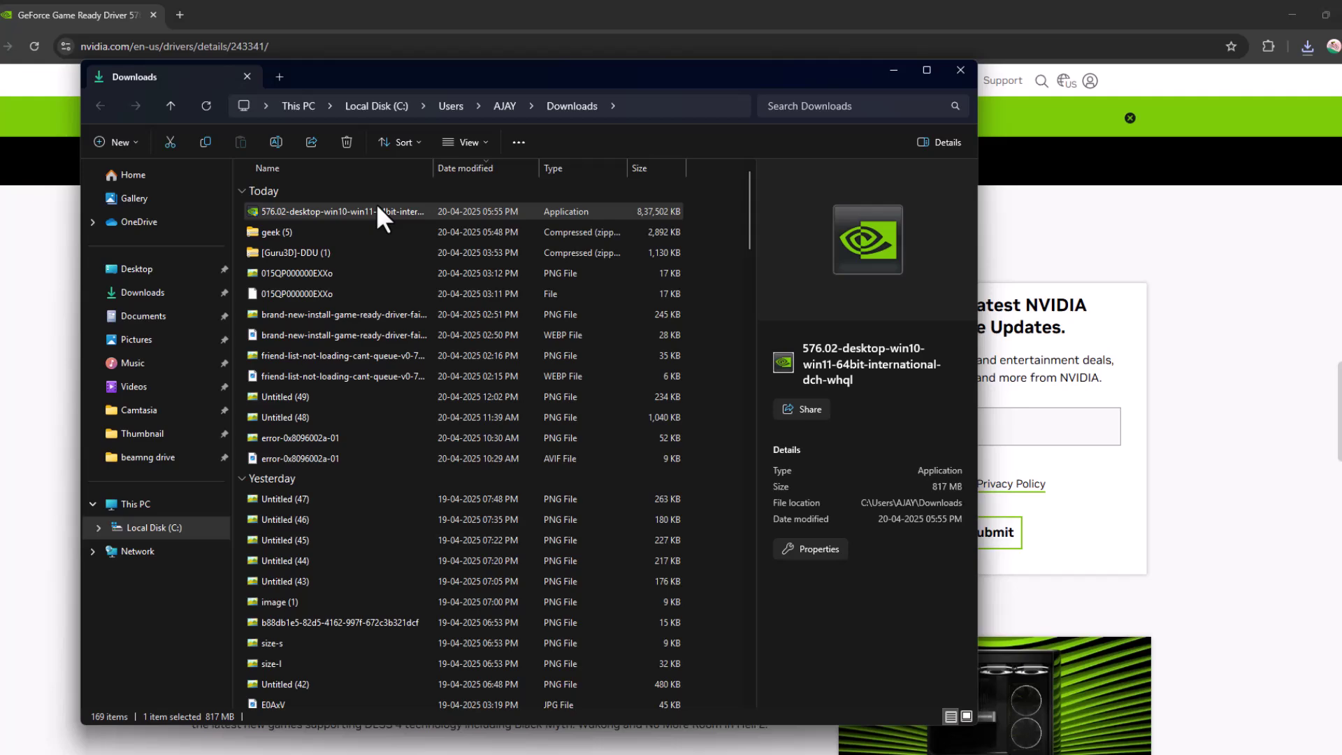
right_click(380, 214)
left_click(472, 312)
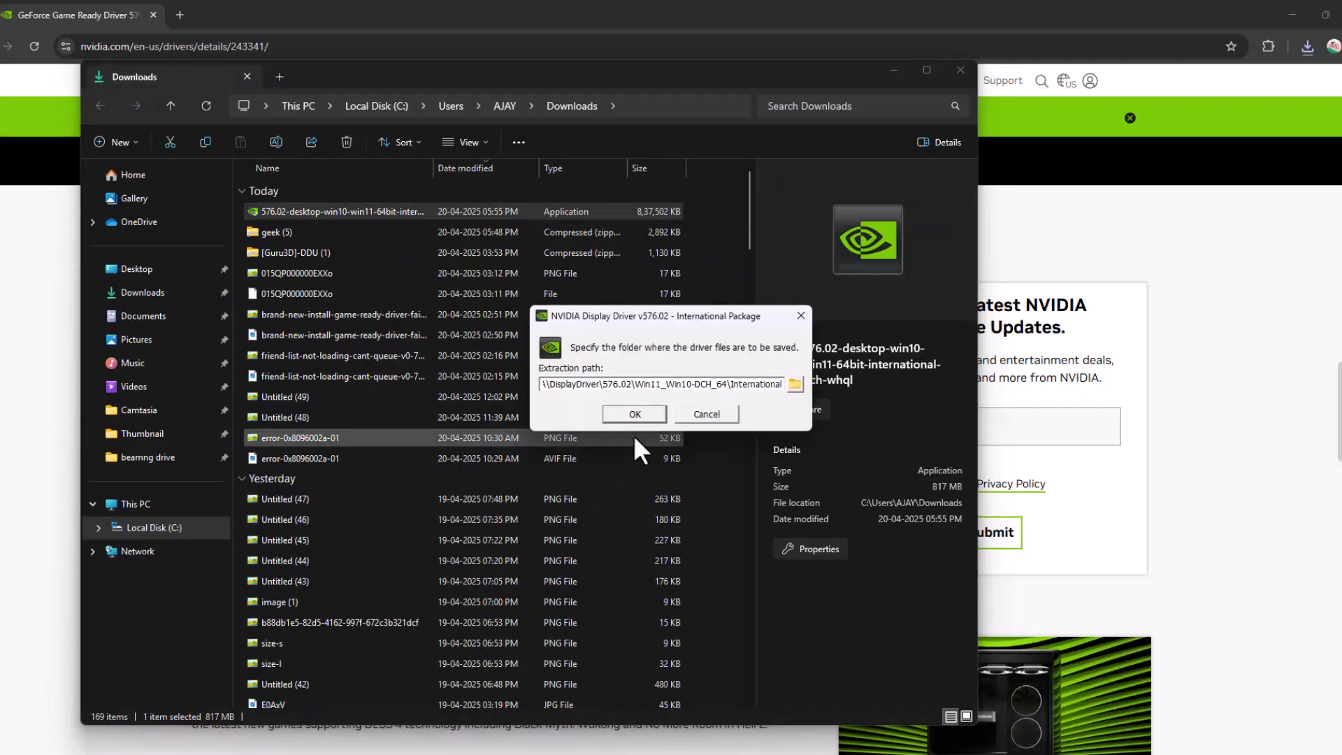
- Extract to the default folder, accept the license, and run a custom clean installation
left_click(634, 414)
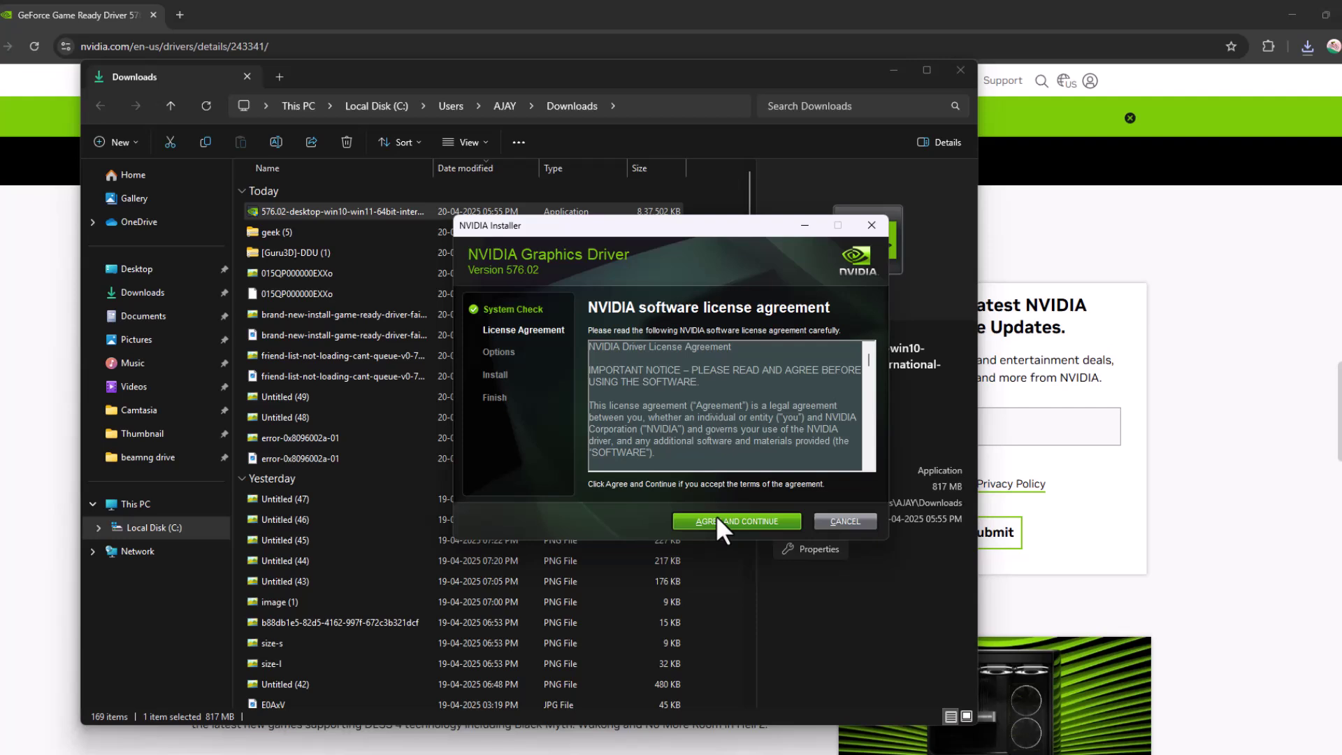
left_click(730, 521)
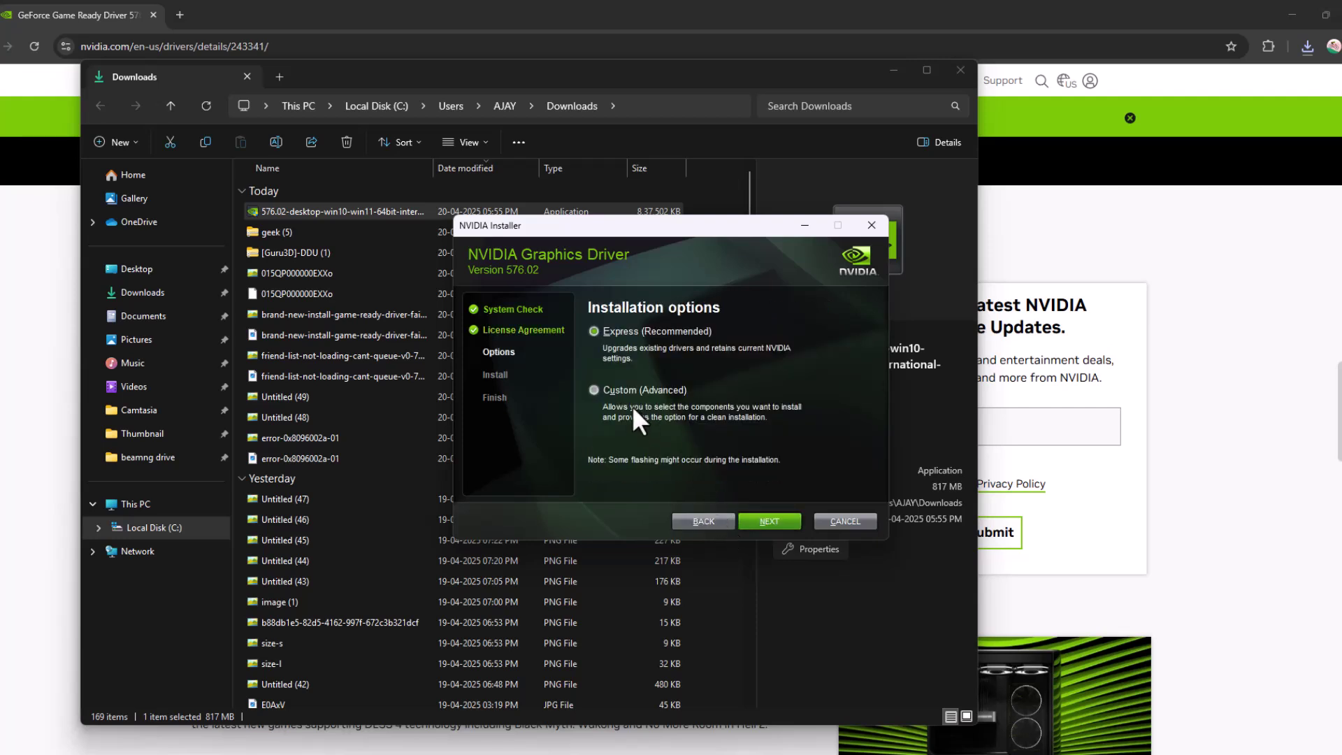
left_click(595, 390)
left_click(766, 521)
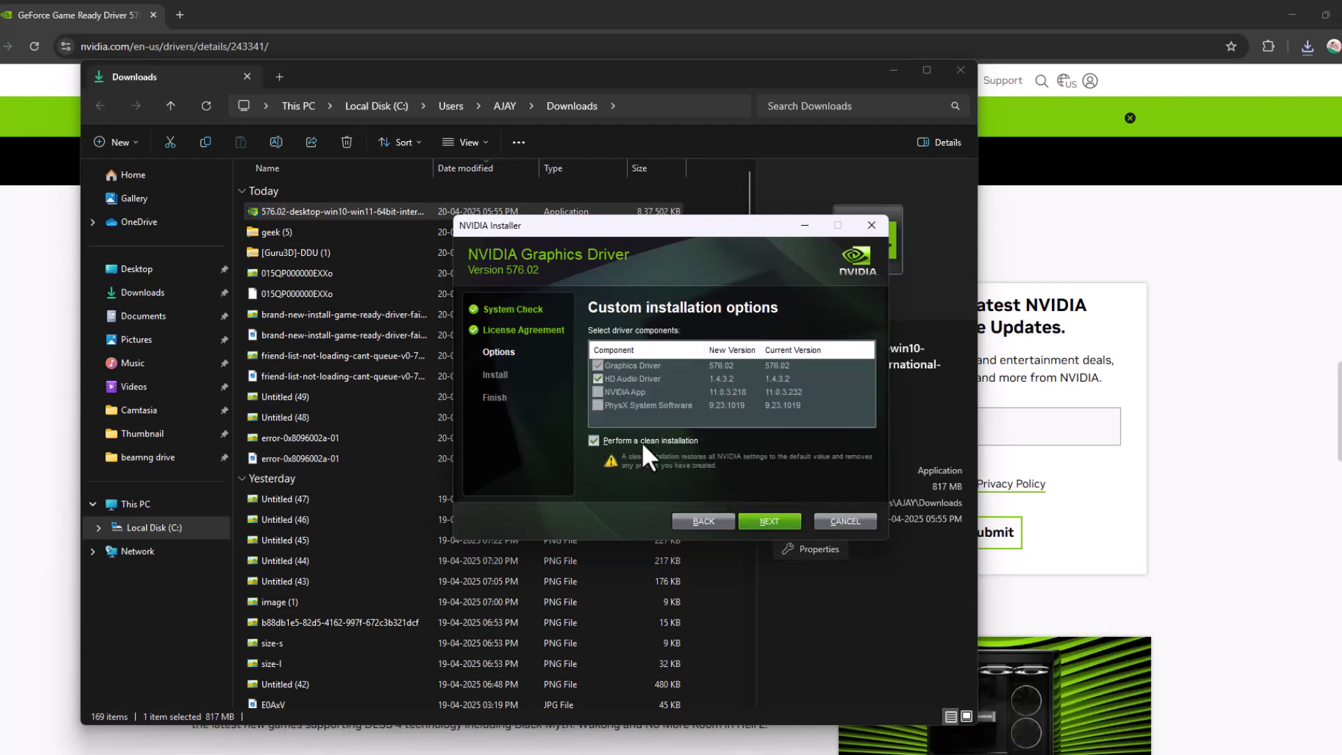
left_click(769, 523)
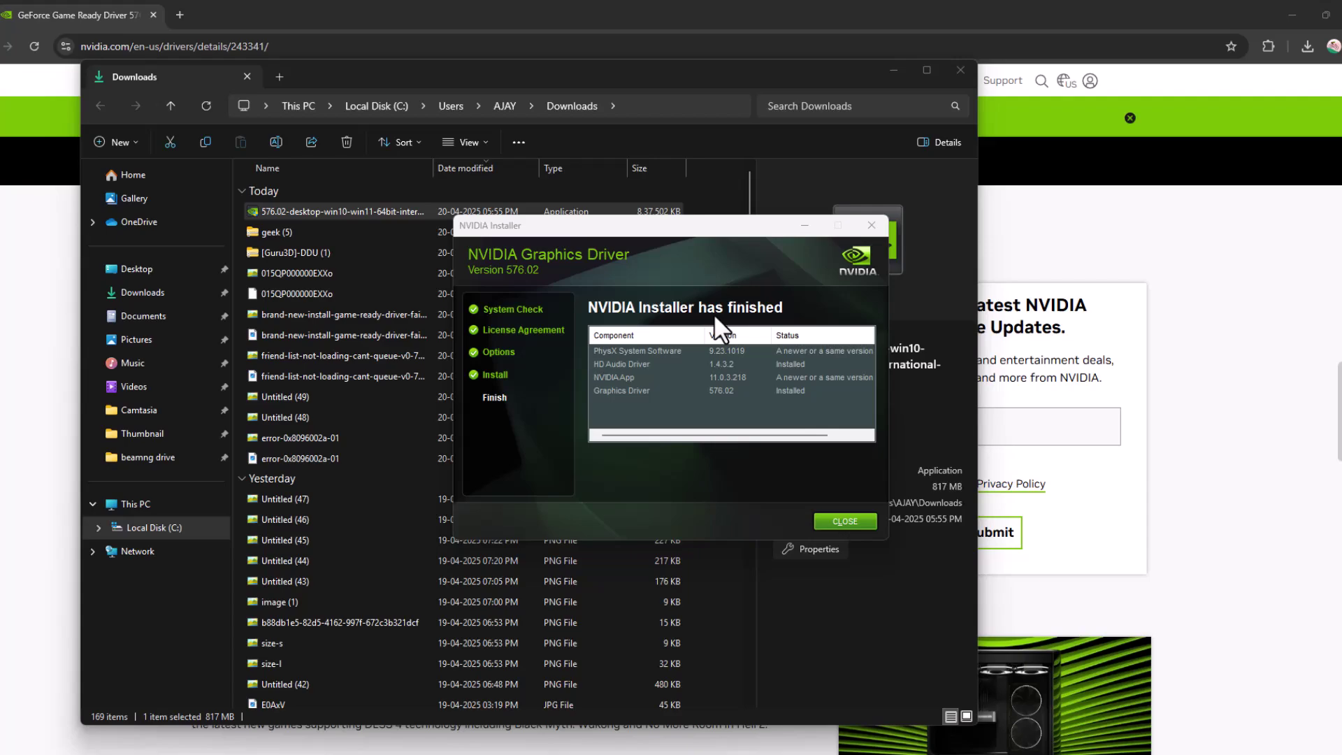
- Close the finished NVIDIA installer, the Downloads folder and Chrome
left_click(844, 519)
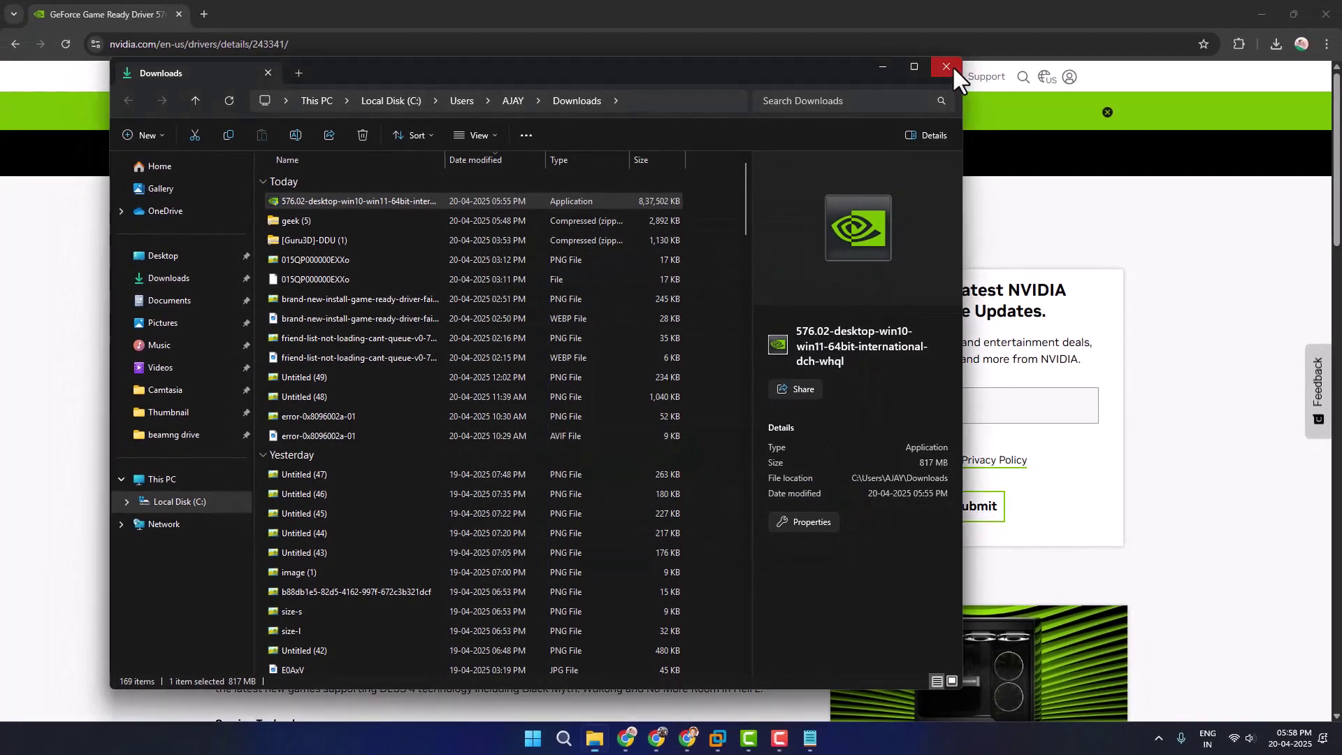
left_click(947, 67)
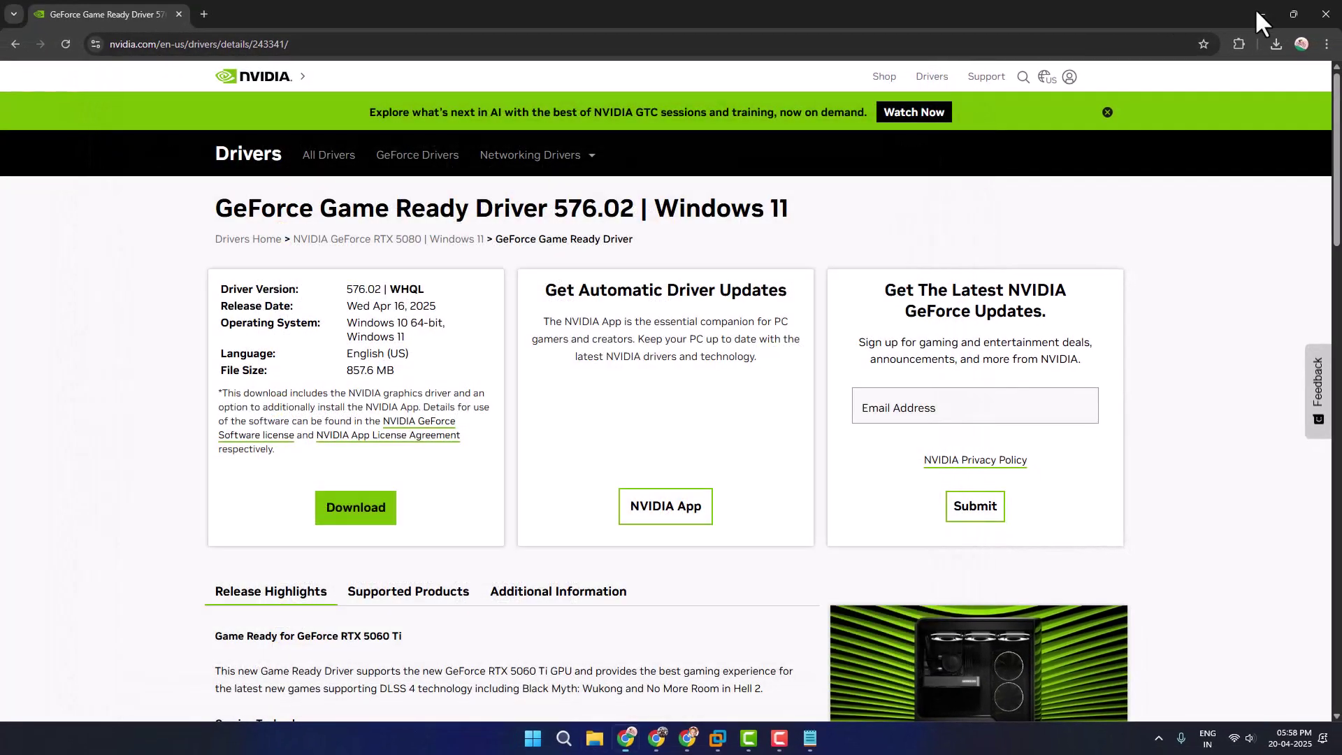
left_click(1255, 8)
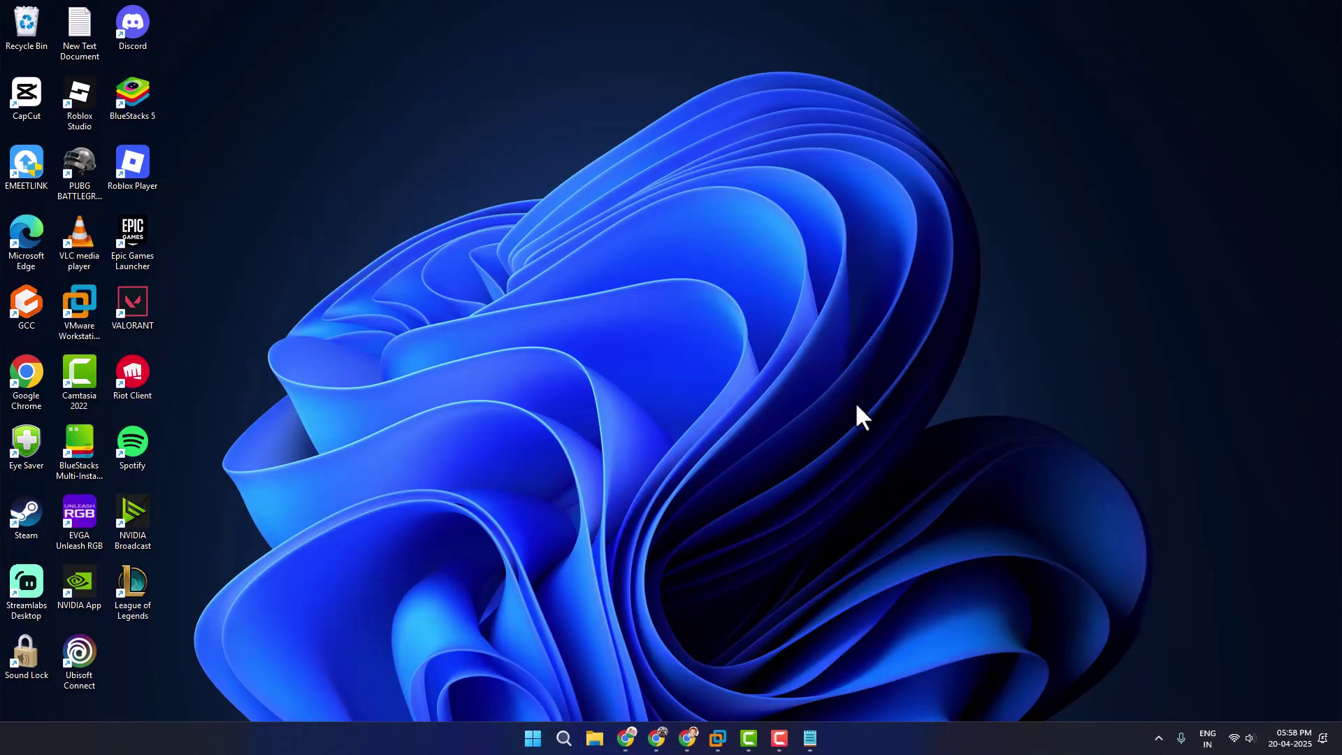